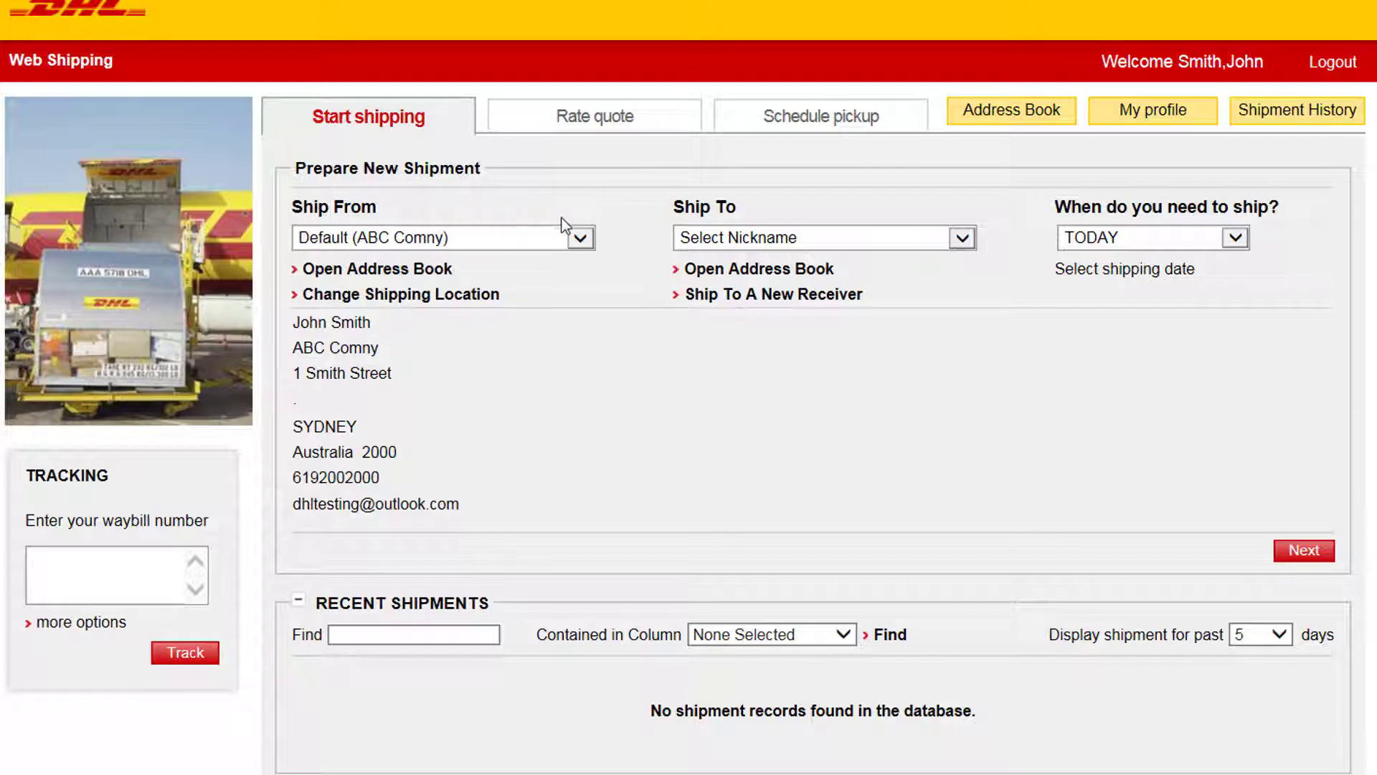
- Select the saved XYZ Auckland (XYZ Company) contact as the receiver and proceed
click(773, 239)
click(761, 310)
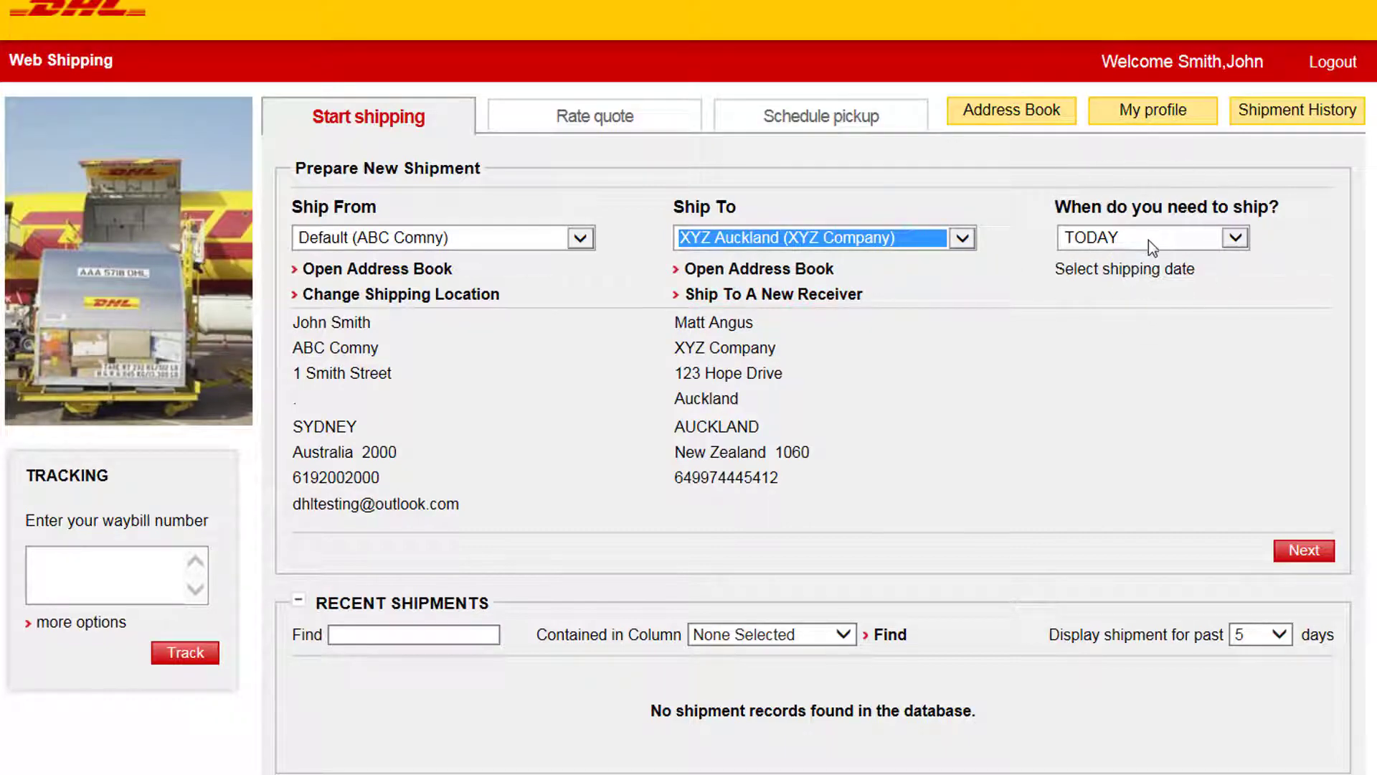
click(1302, 549)
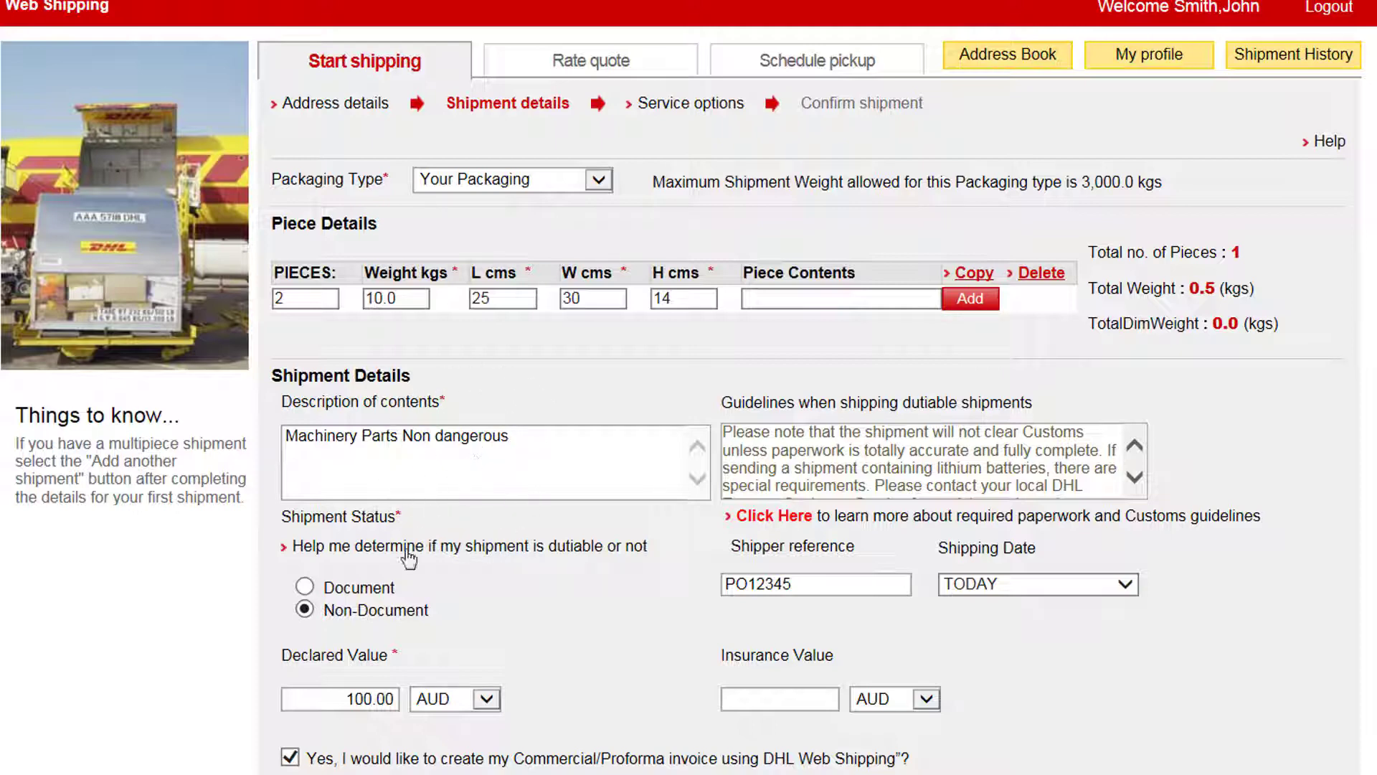
- Confirm 2 non-document machinery parts pieces worth 100.00 AUD with a commercial invoice requested
click(337, 612)
click(343, 562)
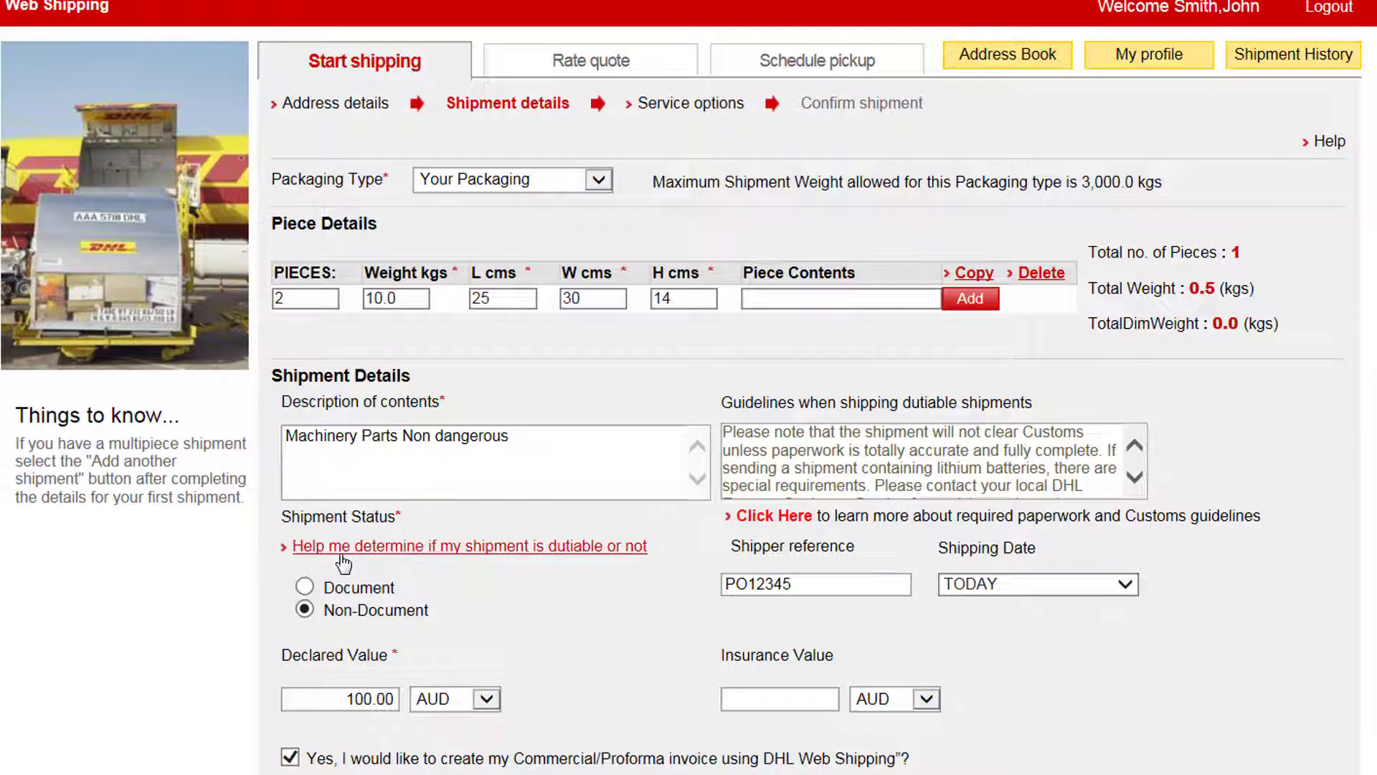
click(357, 697)
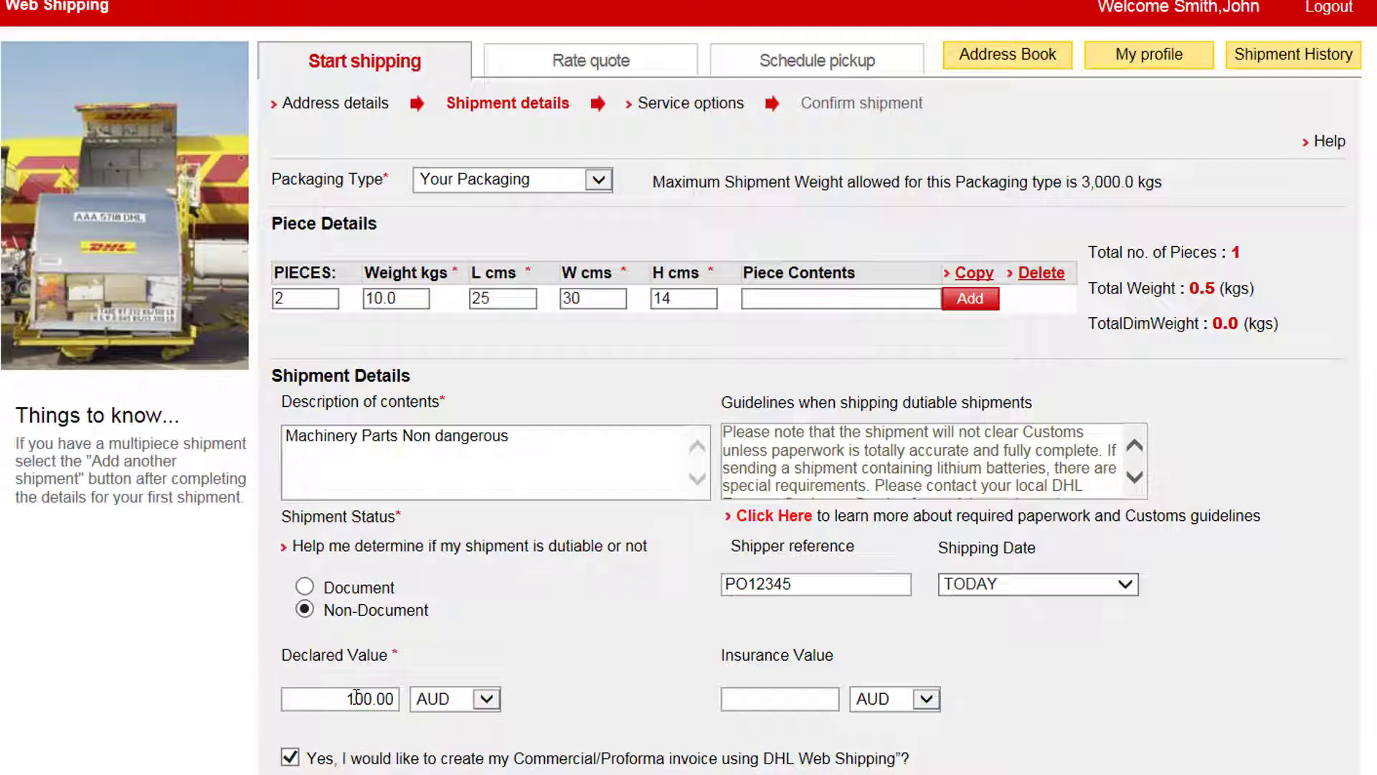
click(784, 575)
click(761, 698)
click(295, 769)
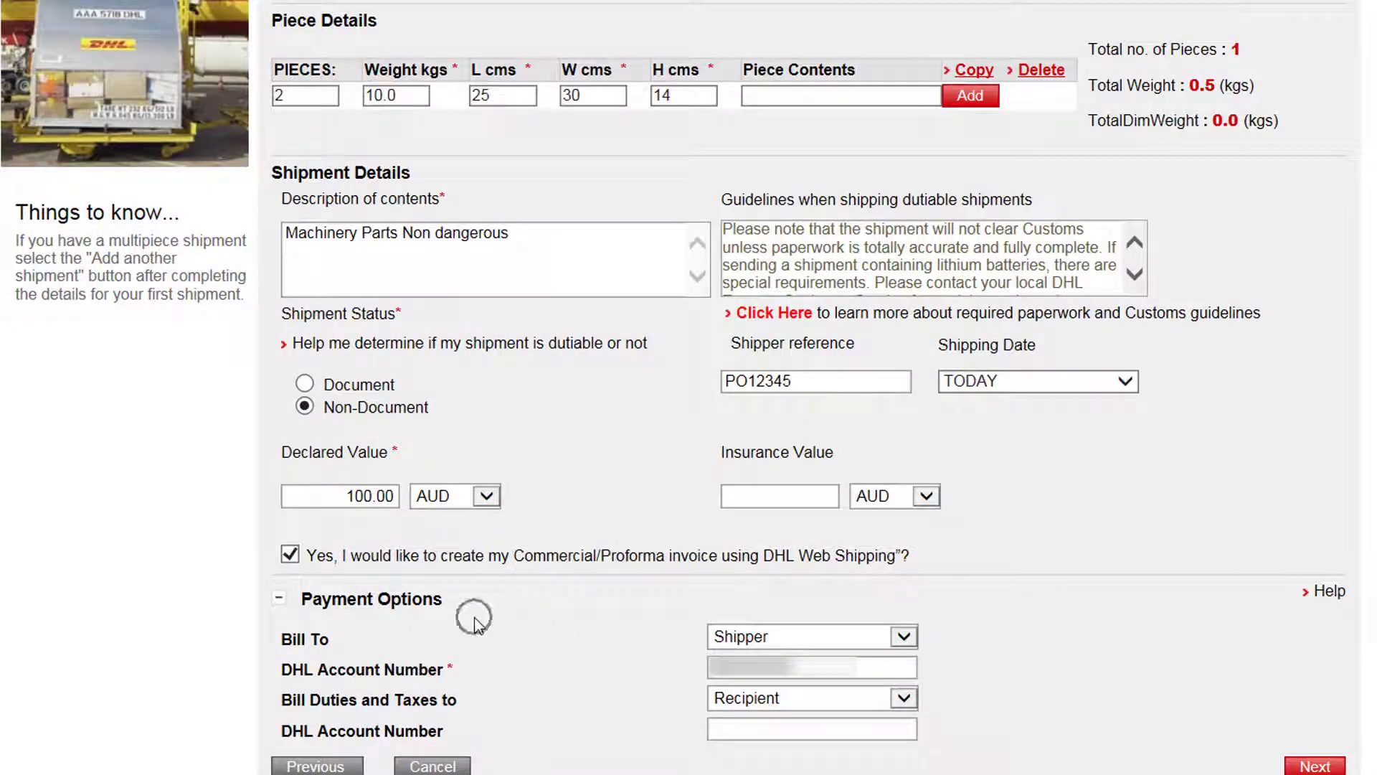
click(1316, 766)
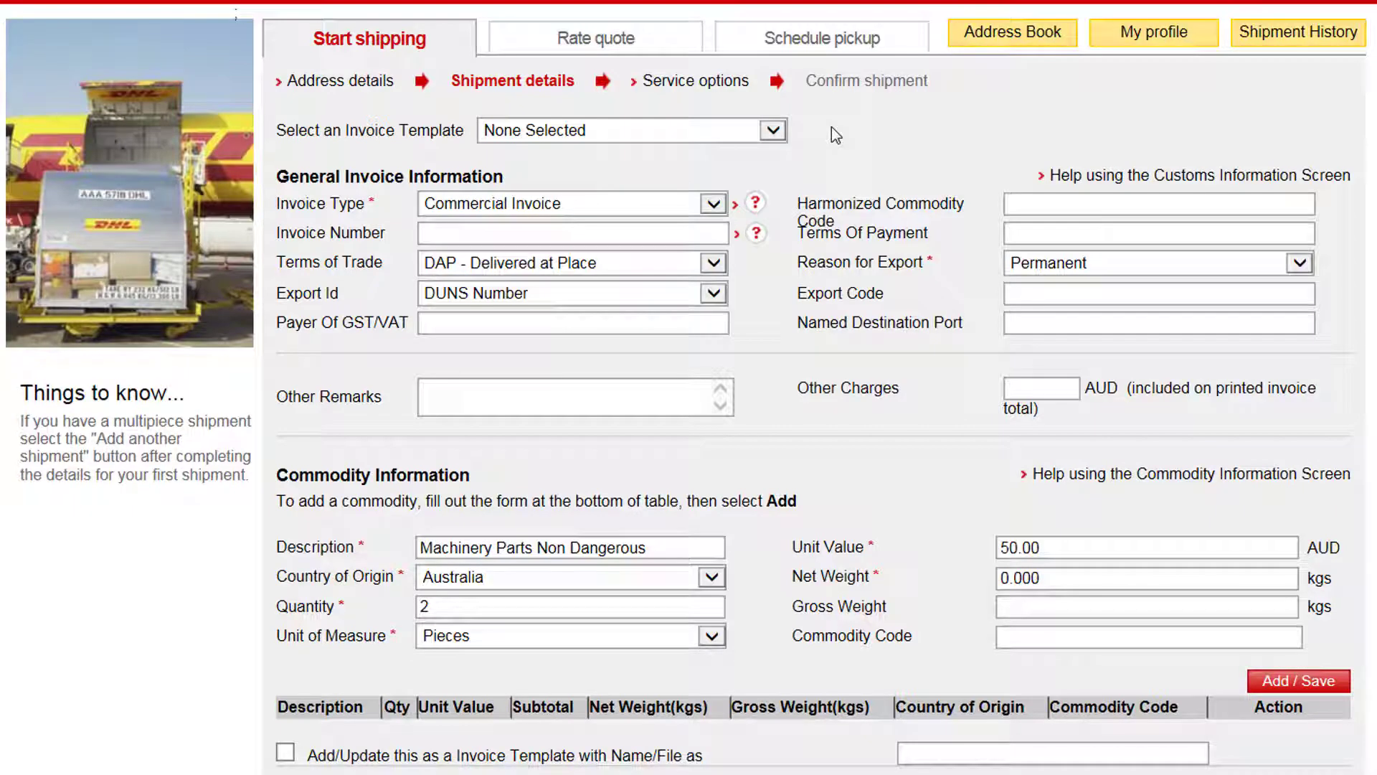
- Fill the invoice header fields and choose DDP - Delivered Duty Paid as terms of trade
click(643, 132)
click(369, 212)
click(1013, 271)
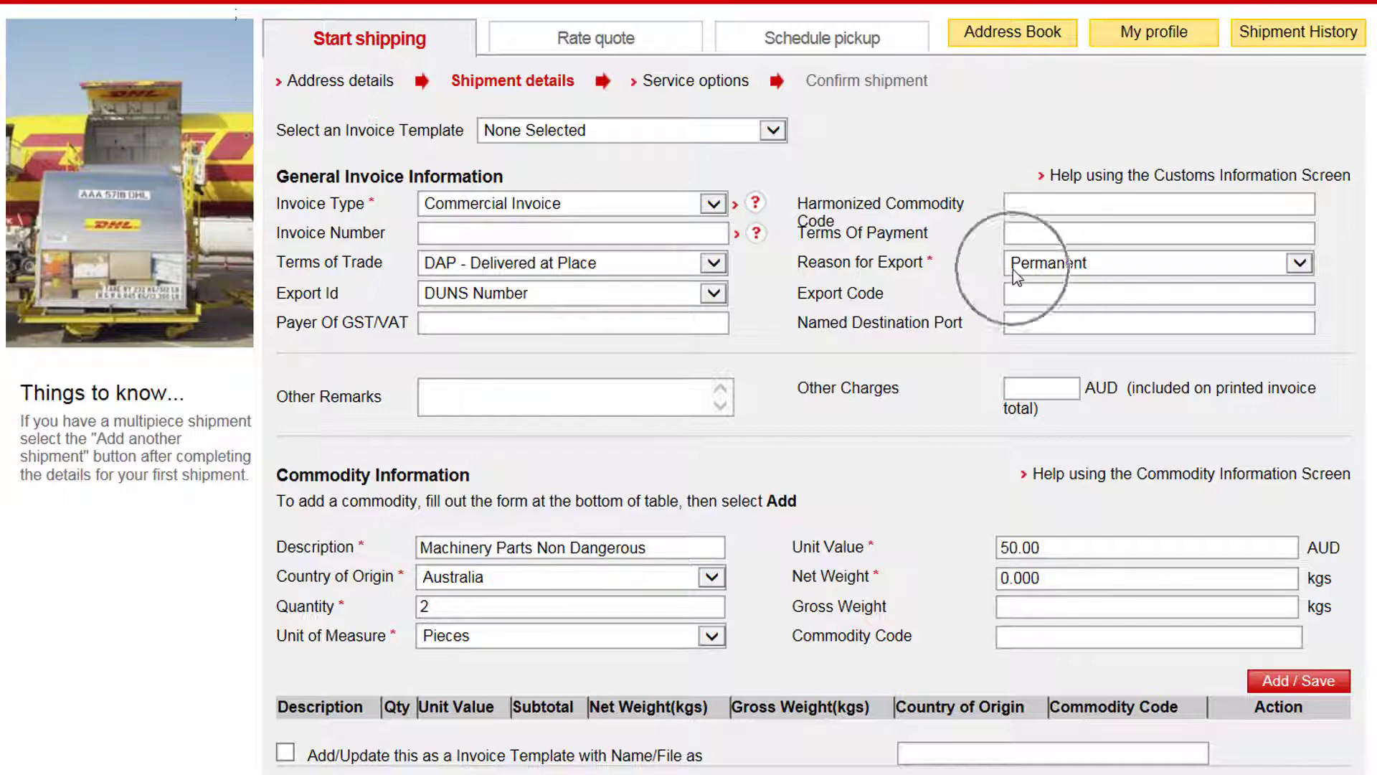
click(633, 265)
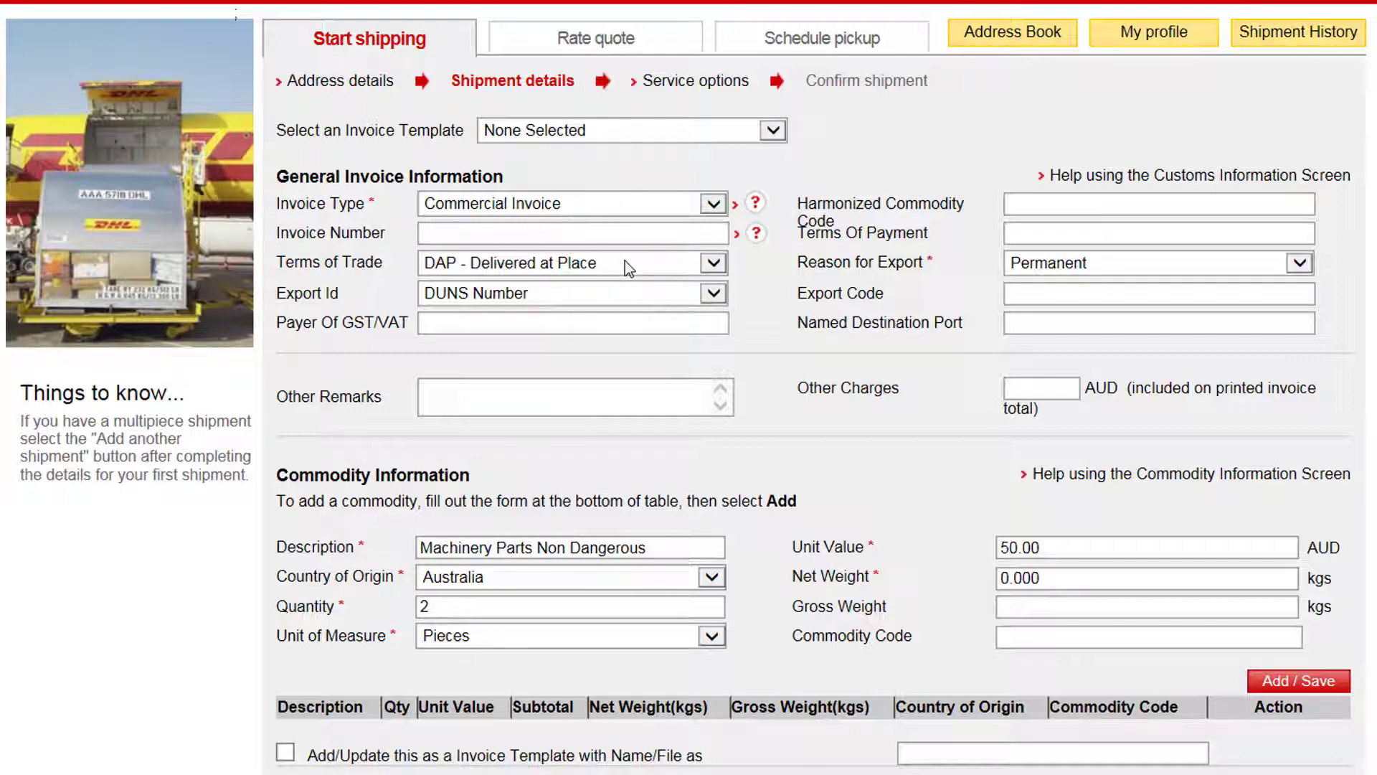
click(626, 261)
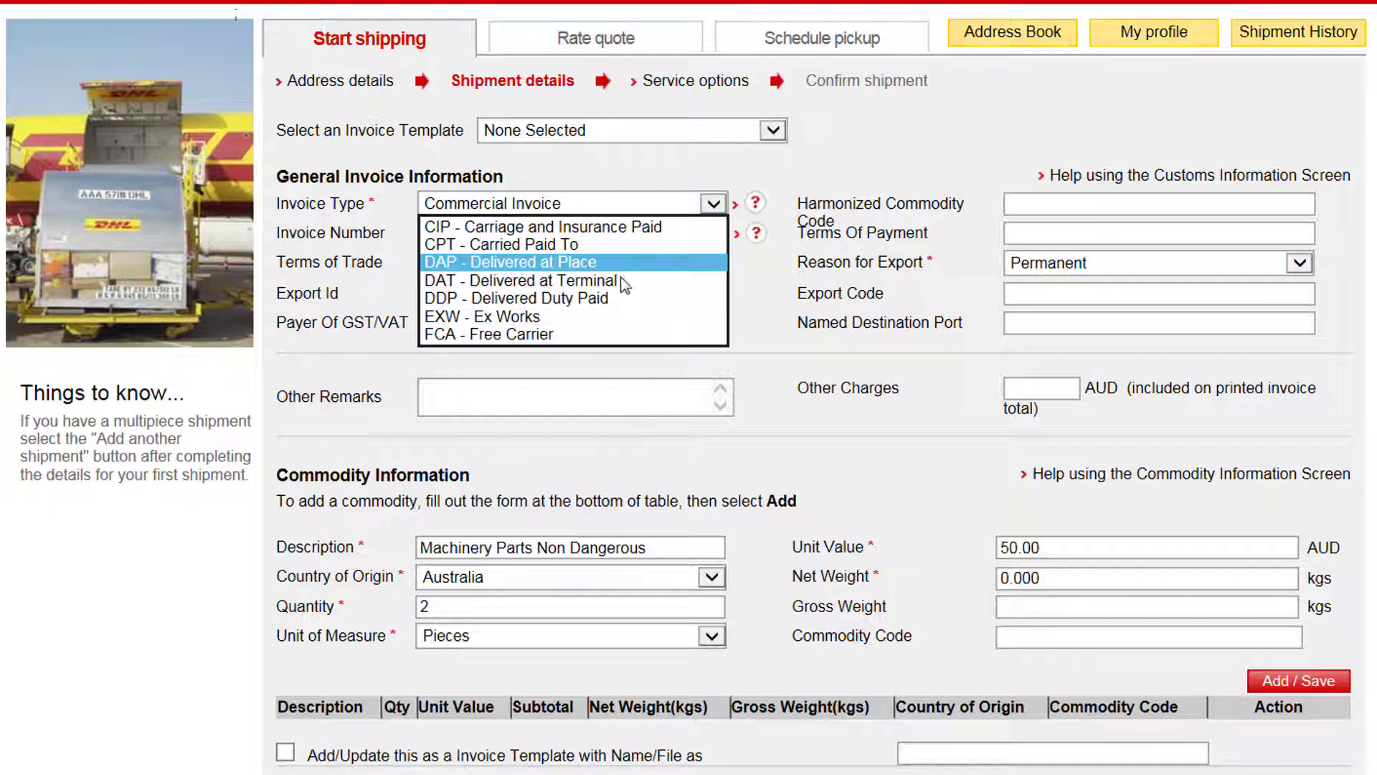
click(608, 297)
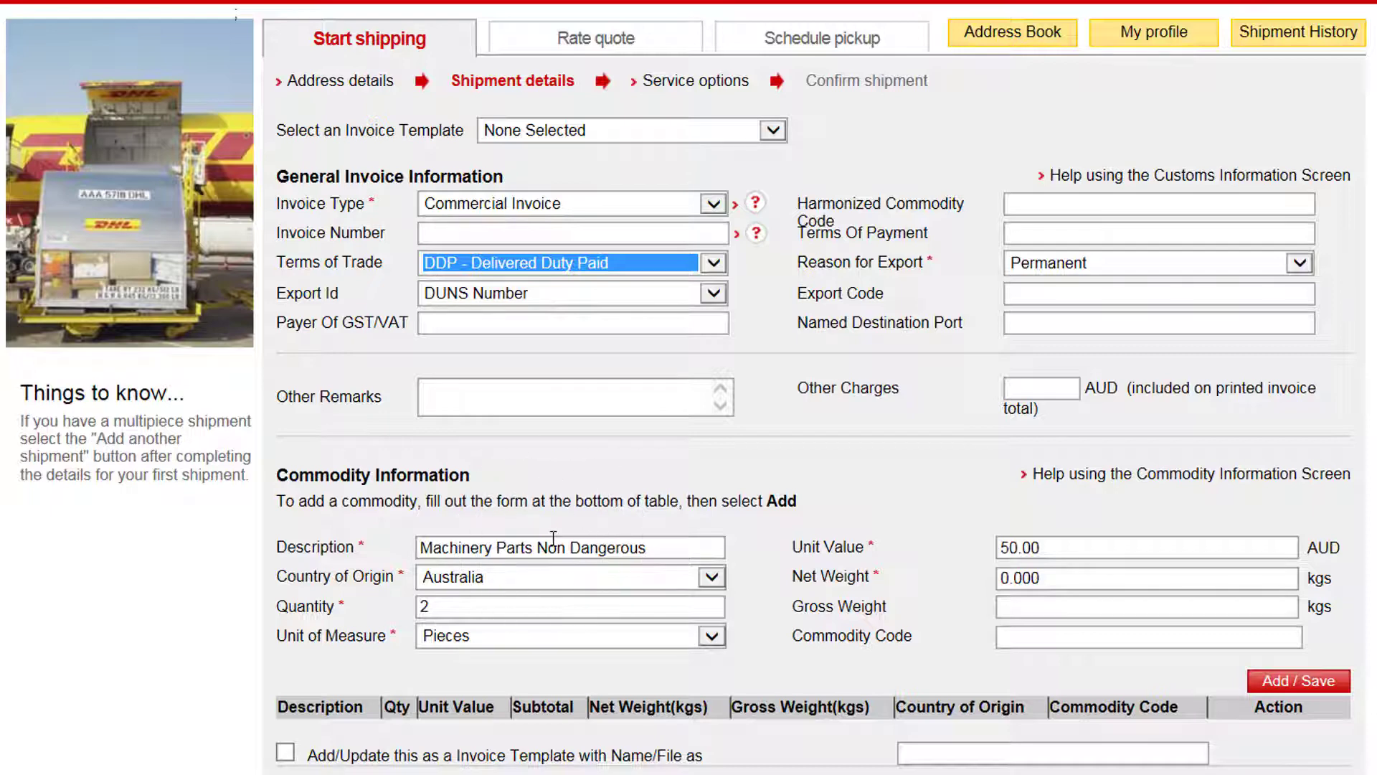
click(531, 576)
- Add the Machinery Parts line: quantity 2 at 50.00 AUD, 10 kg net, made in Australia
click(458, 609)
click(455, 637)
click(863, 549)
click(1060, 546)
drag(1065, 574, 935, 574)
text(10)
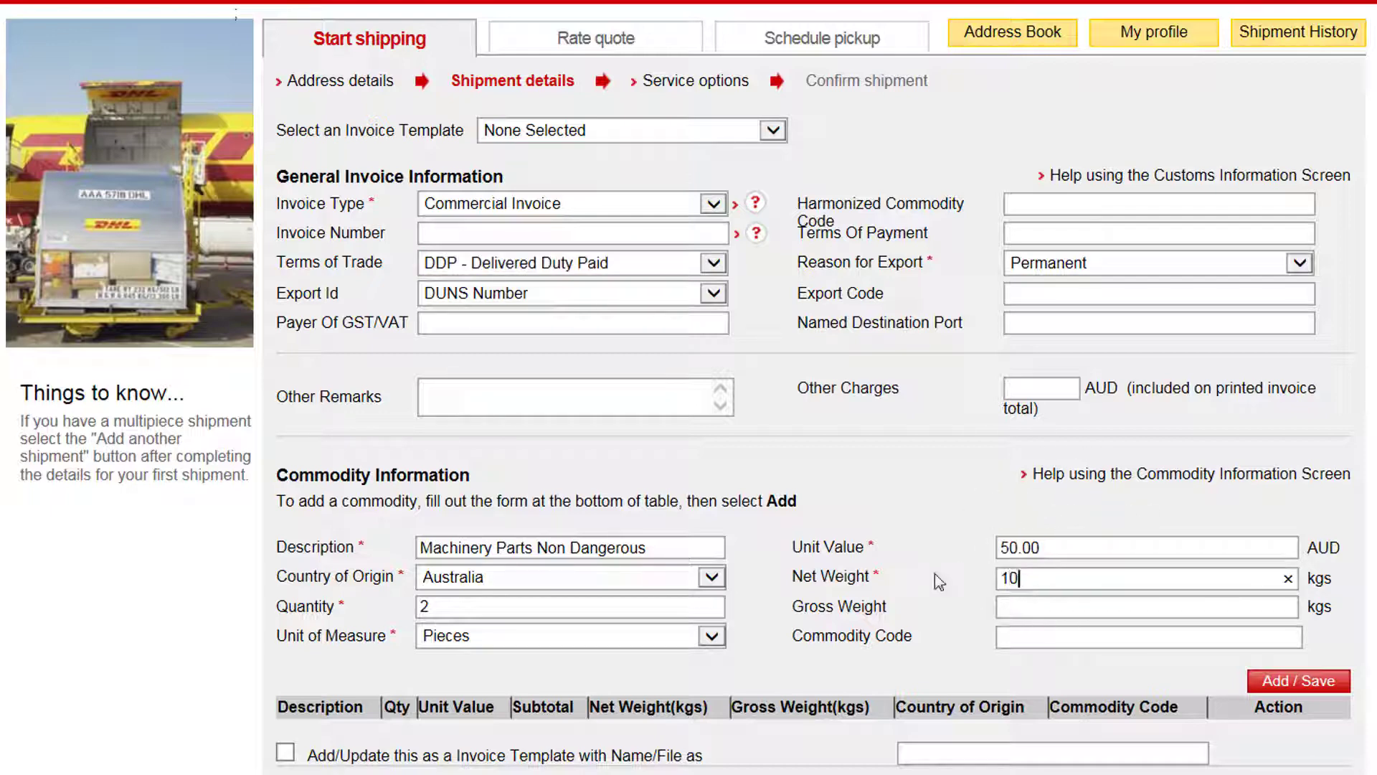
click(1231, 603)
click(1296, 682)
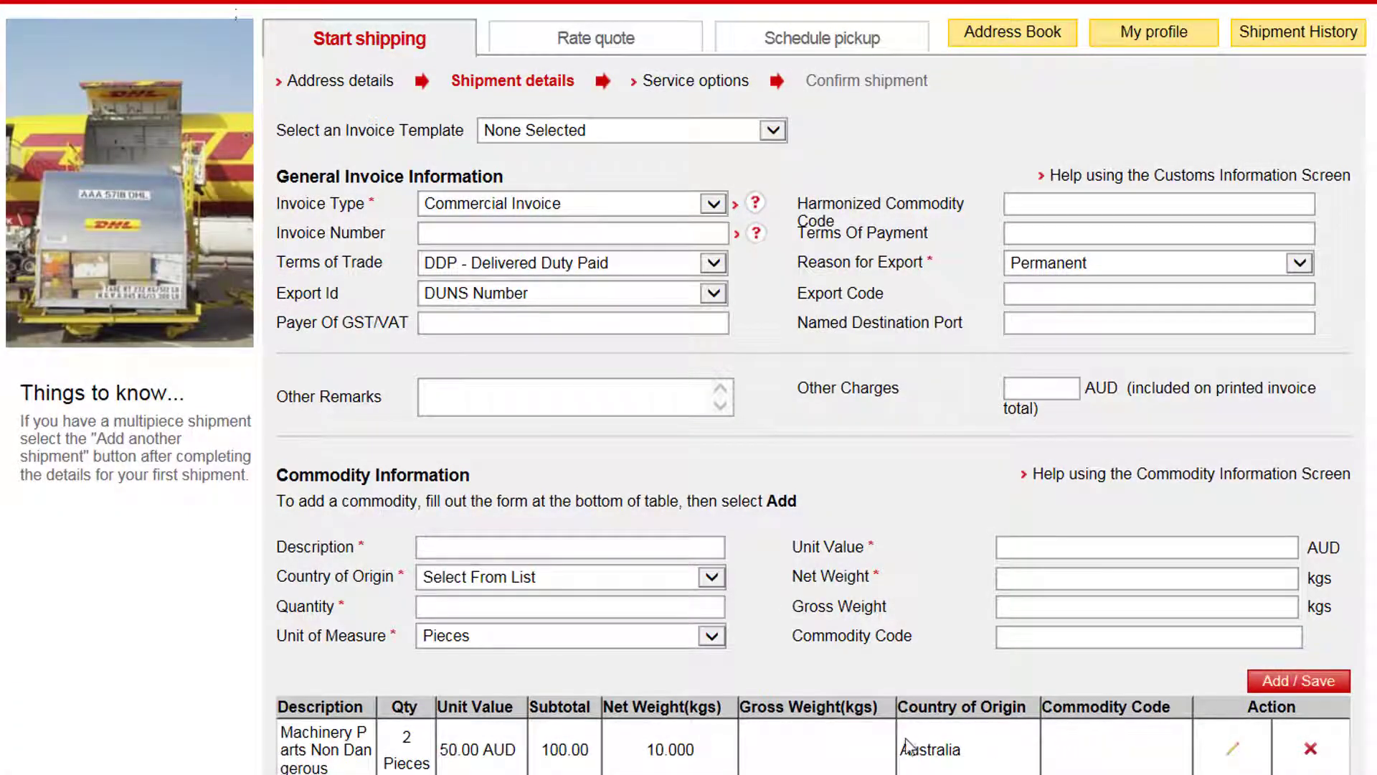
click(757, 753)
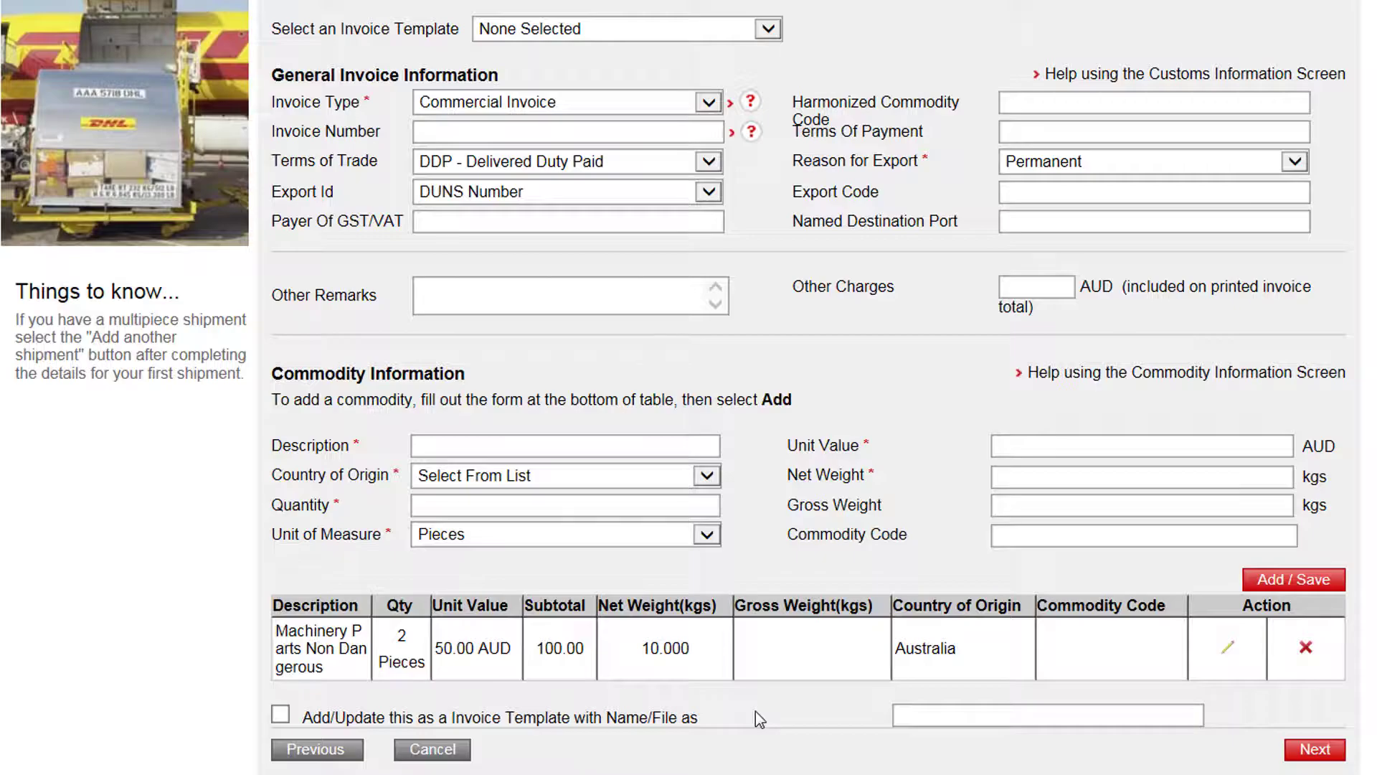
click(312, 719)
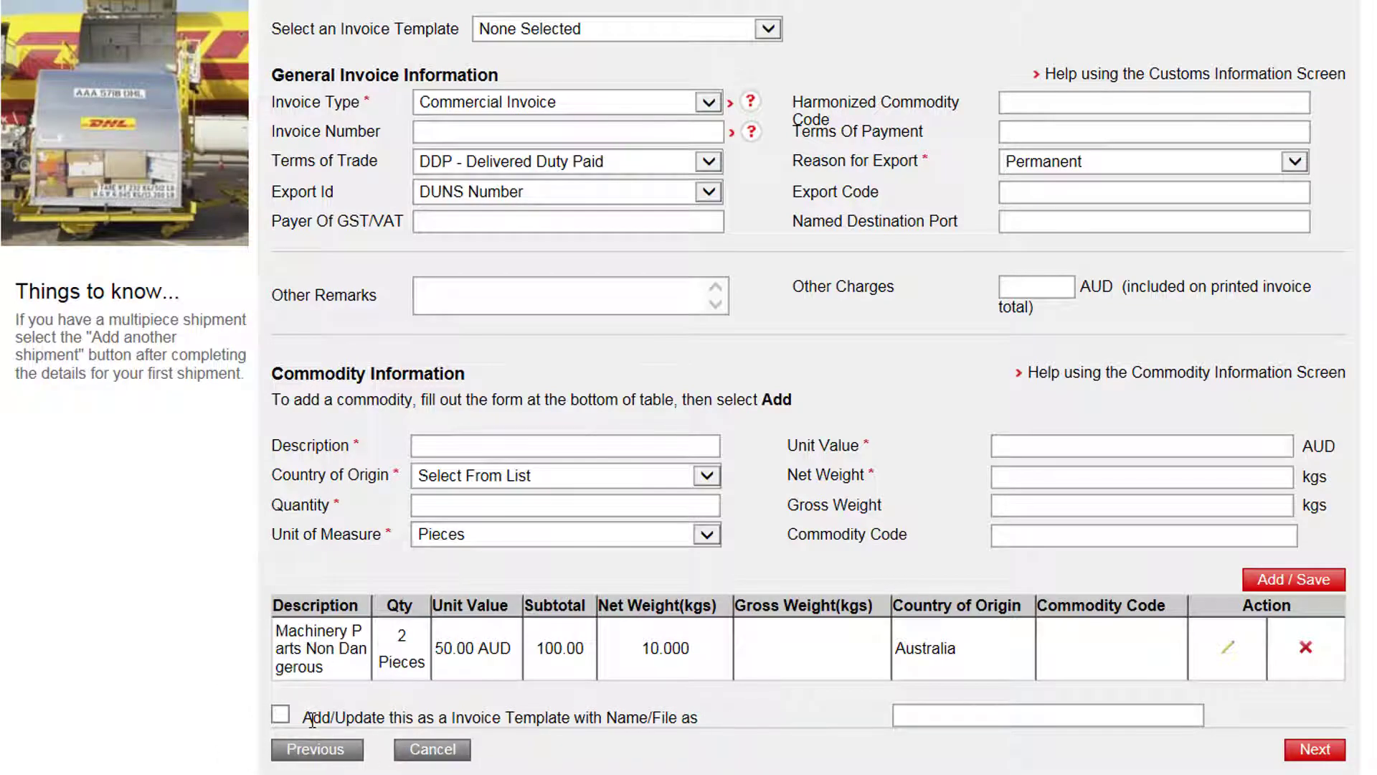
- Choose Express Worldwide with a Sydney pickup and accept DHL's Terms & Conditions to book
click(1302, 751)
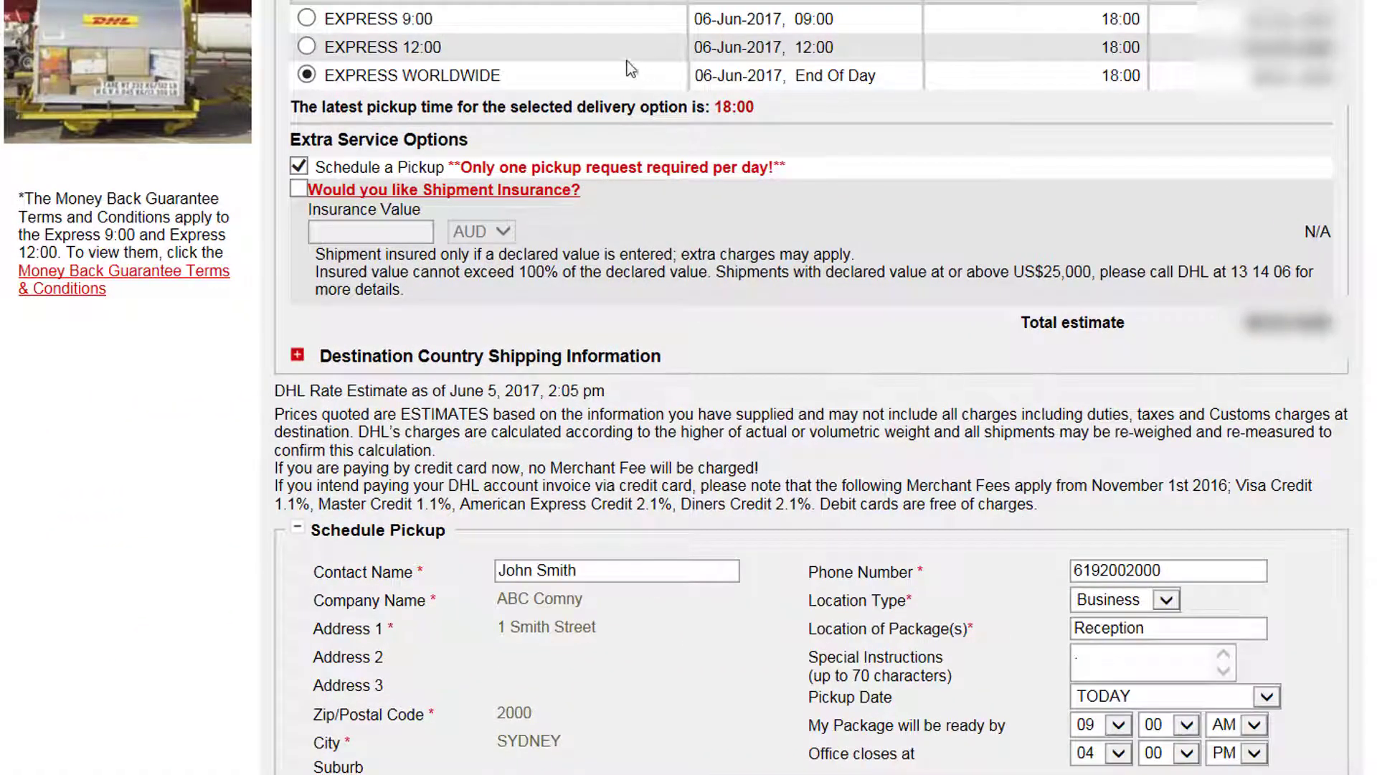
click(544, 47)
click(296, 191)
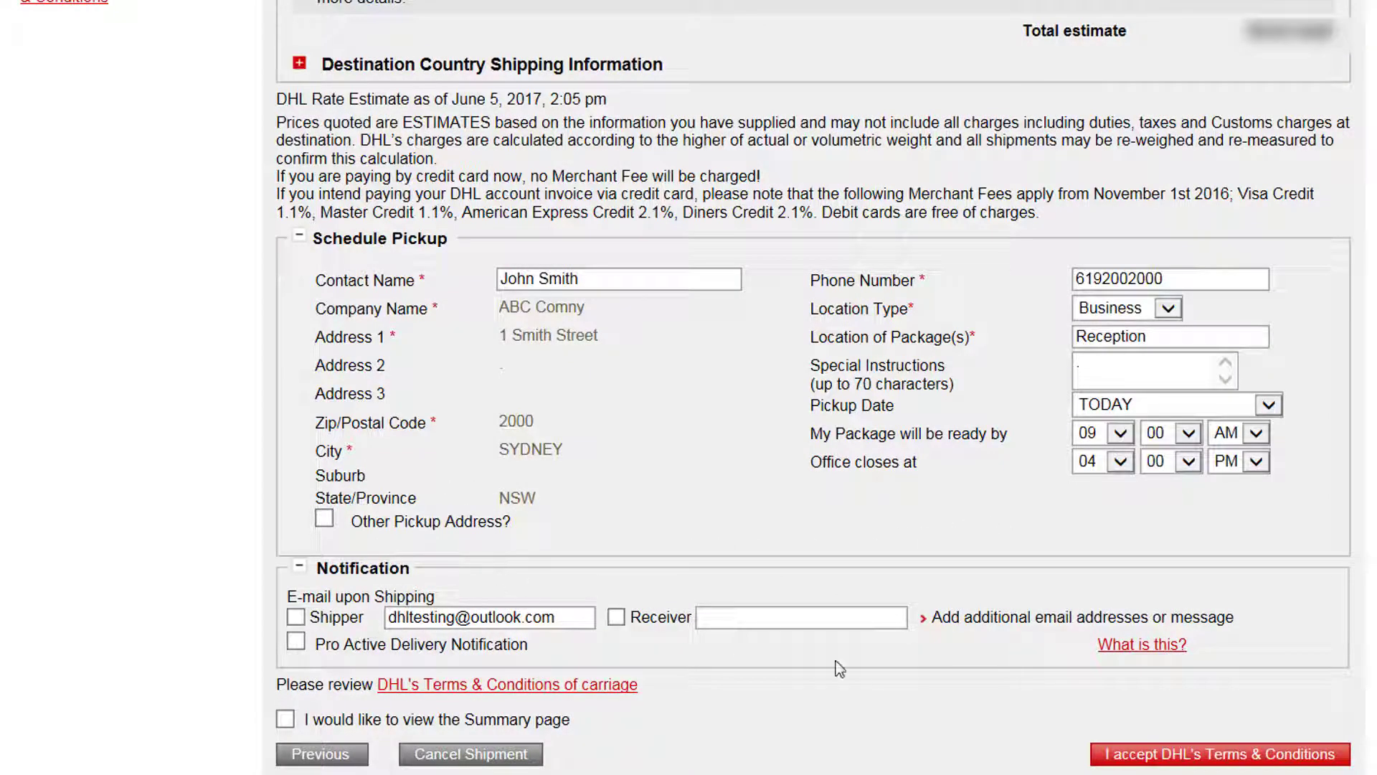
click(1148, 759)
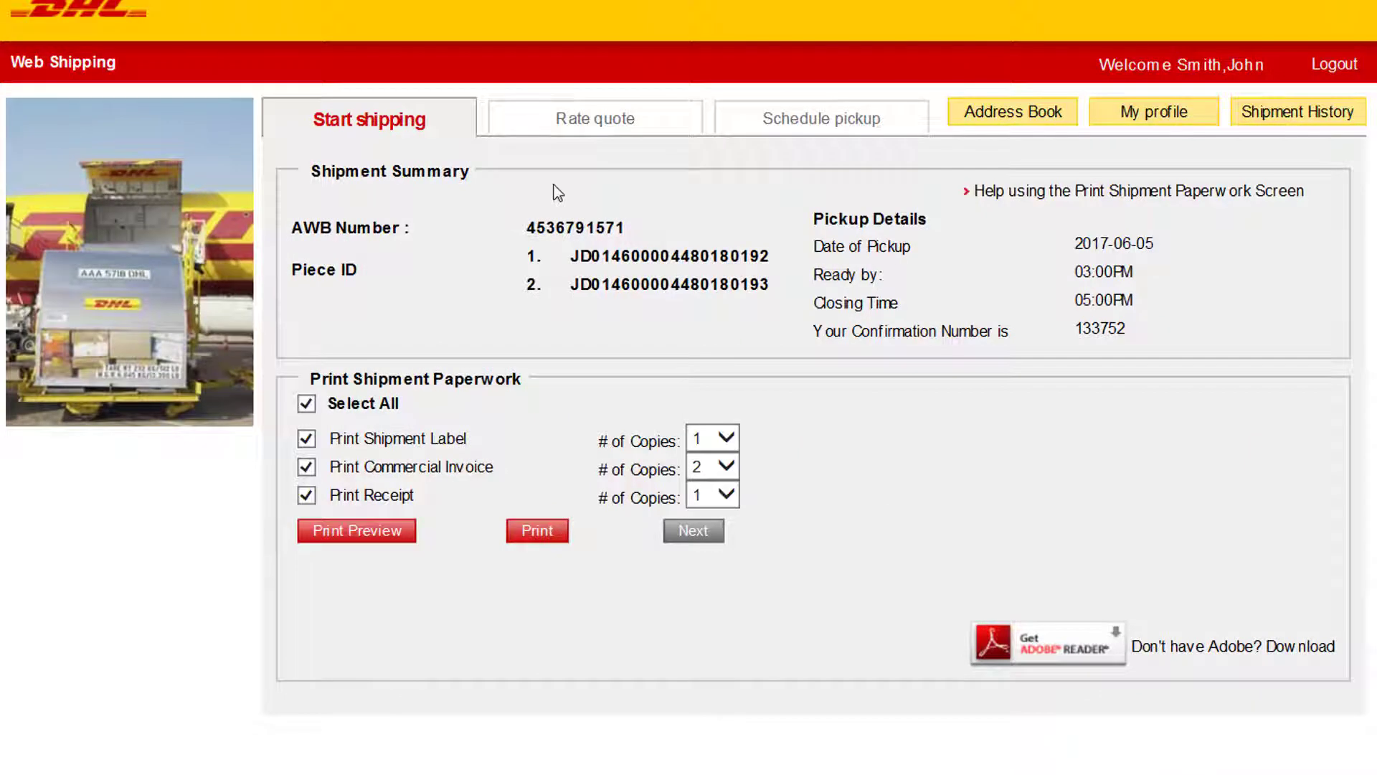
- Print all shipment documents, including the Express Worldwide label to Auckland
click(469, 196)
click(451, 278)
click(553, 534)
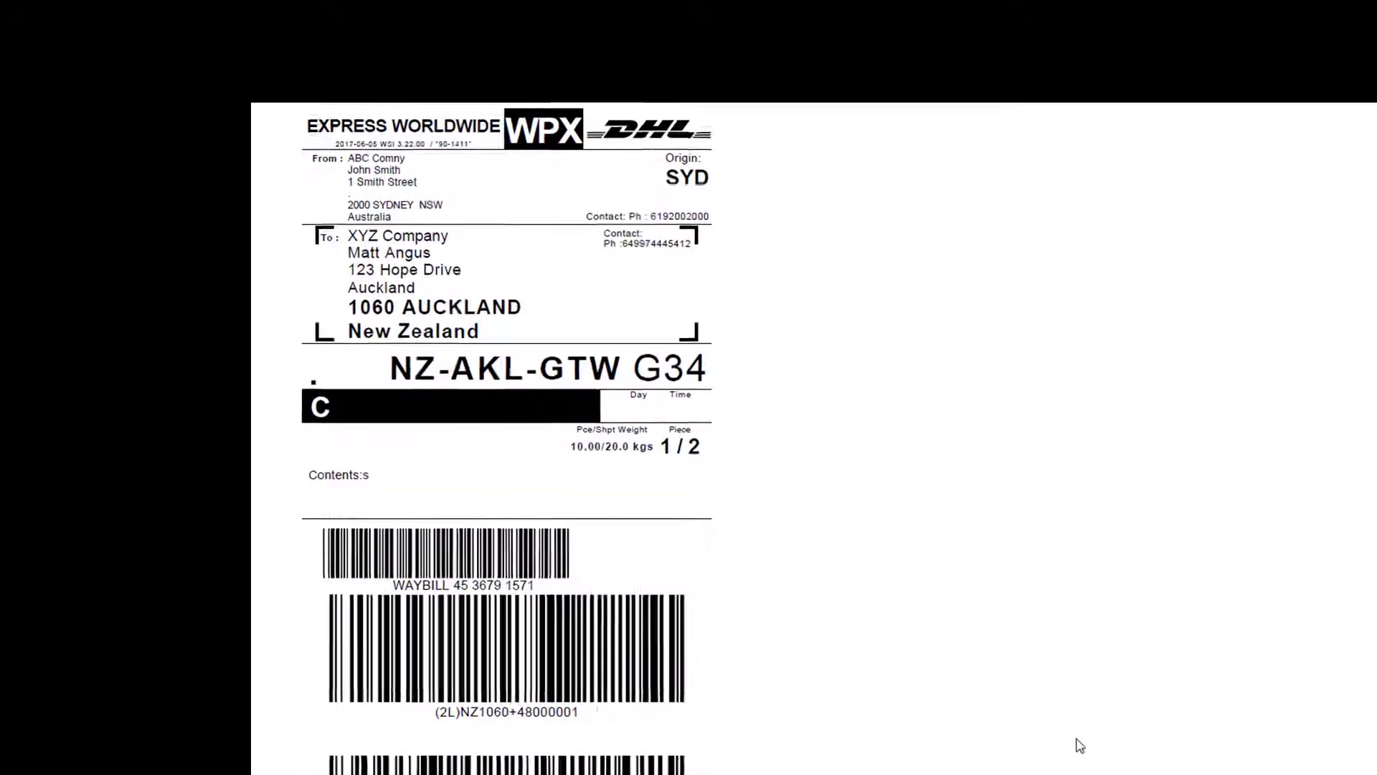